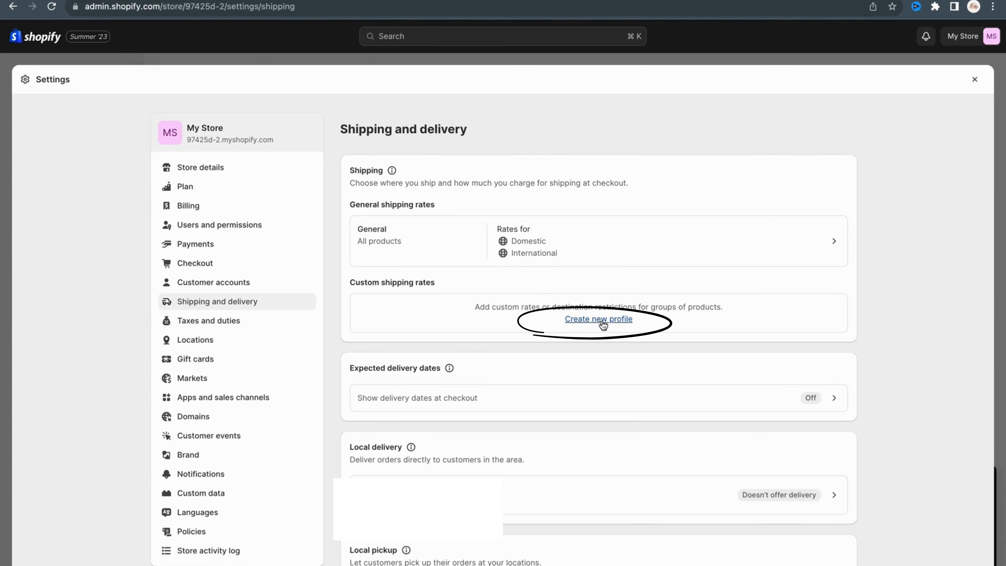
Open the General shipping profile and review the zones and rates it contains.
left_click(833, 243)
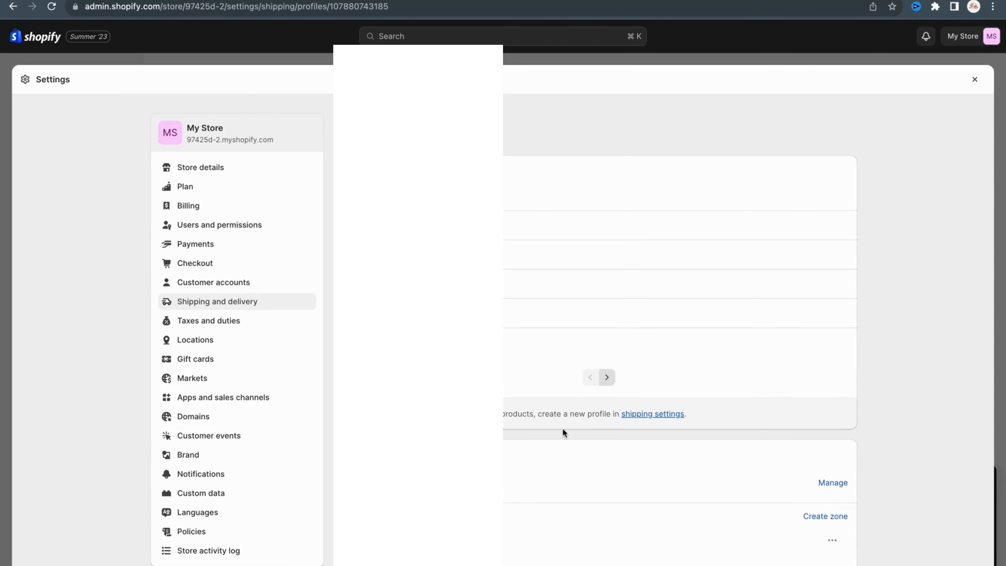
scroll(564, 430, "down", 2)
scroll(563, 432, "down", 4)
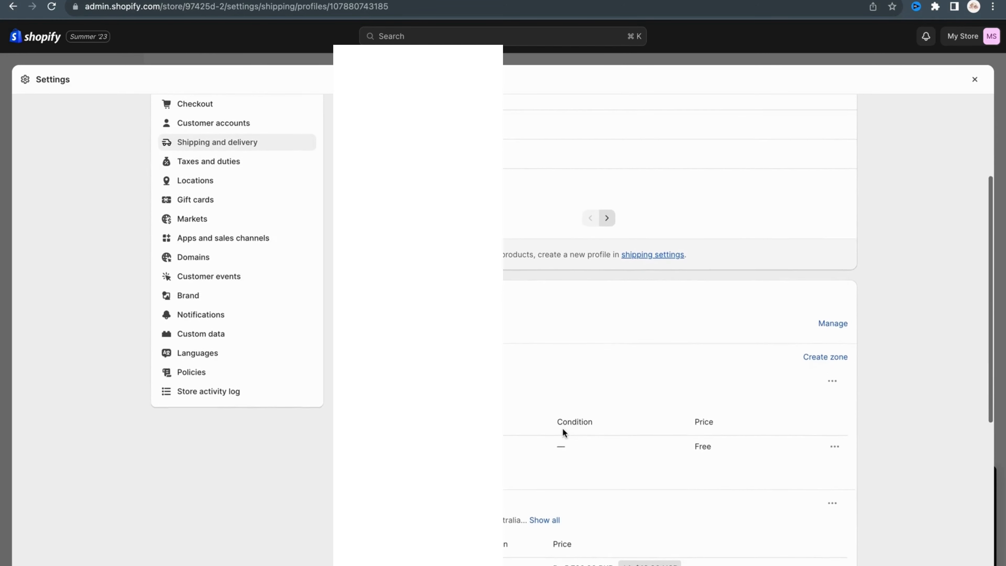
scroll(564, 434, "down", 3)
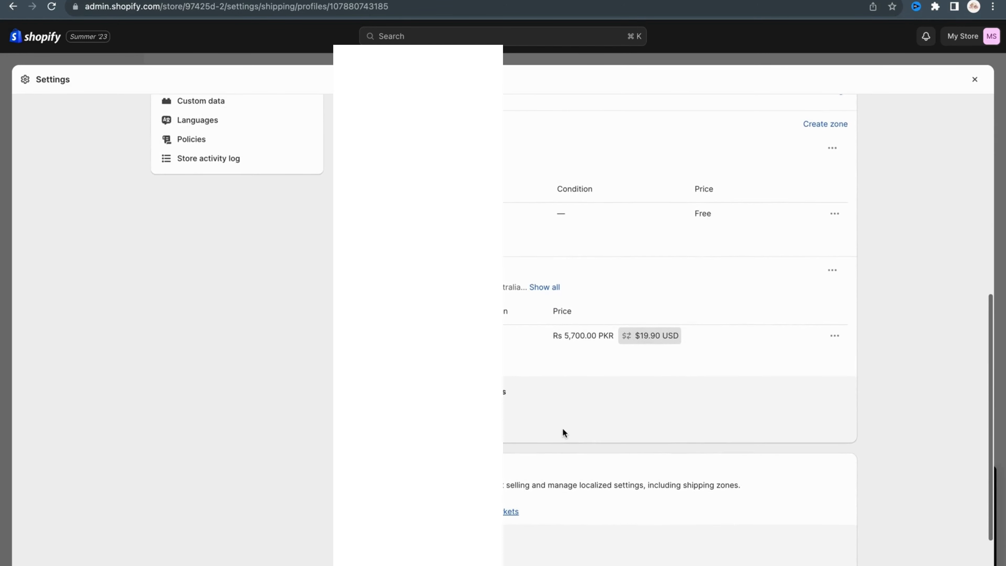
scroll(563, 432, "up", 1)
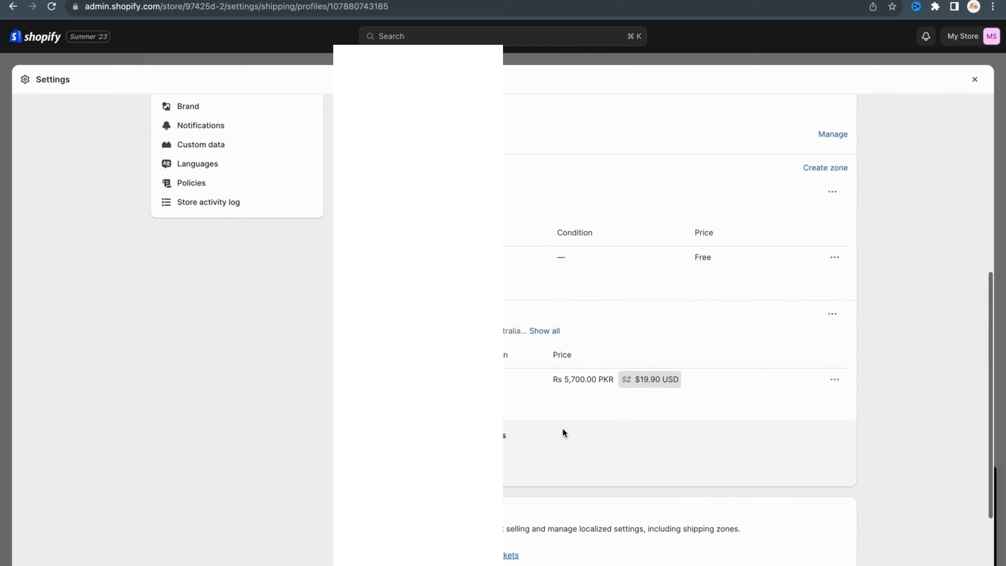
scroll(563, 428, "up", 3)
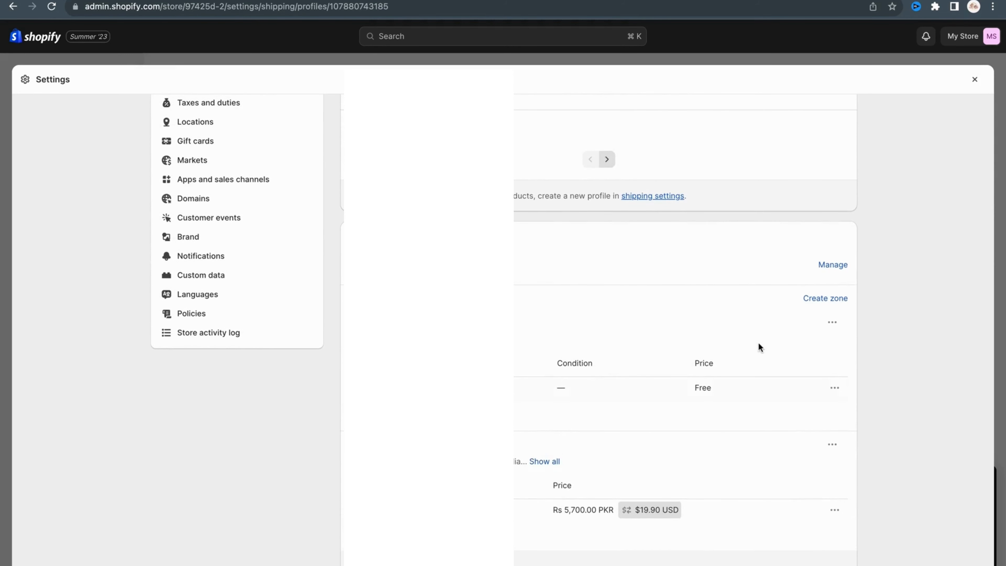
scroll(758, 342, "up", 1)
View the Domestic shipping zone's name and country list in its edit form, leaving the zone as it is.
left_click(832, 344)
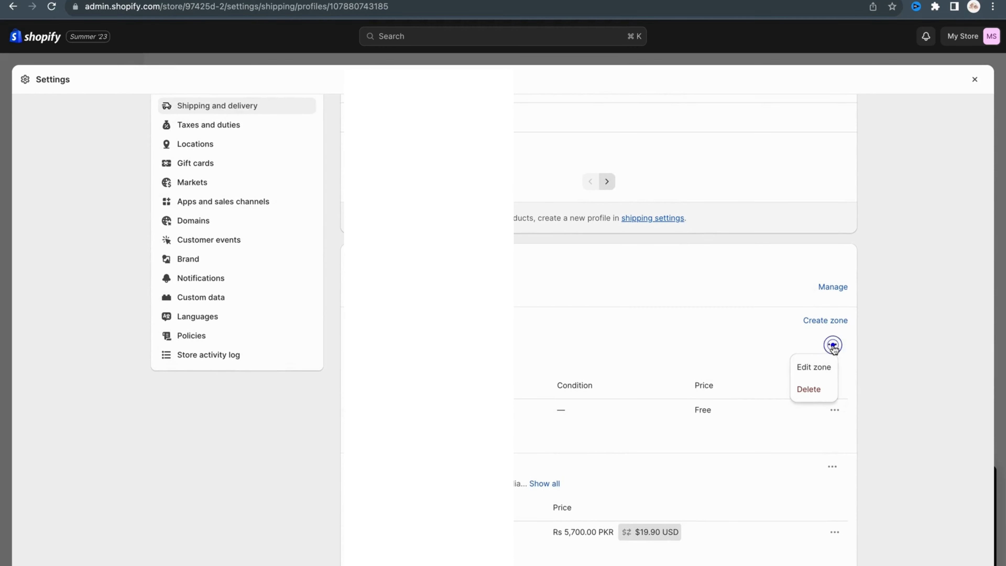
left_click(823, 366)
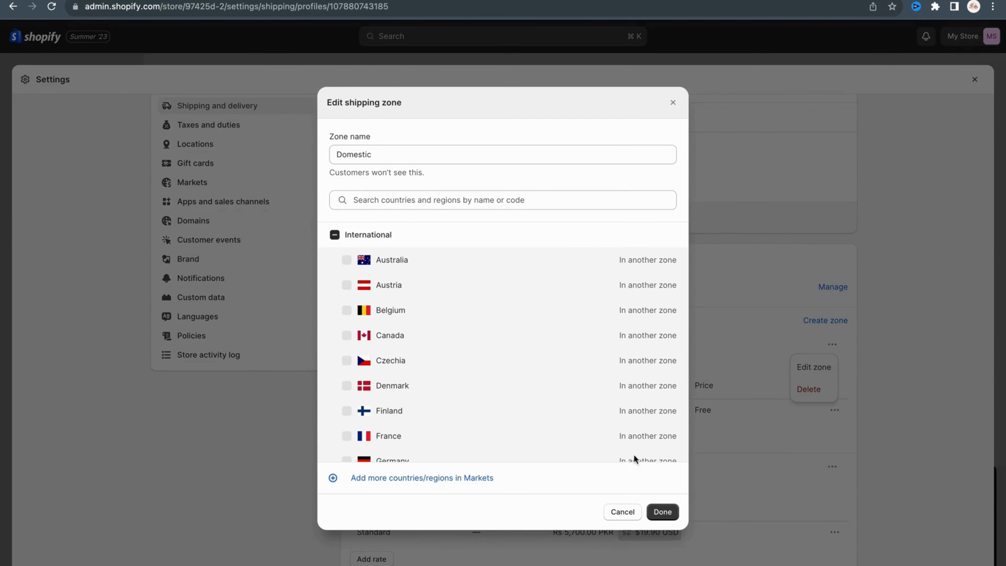
left_click(628, 512)
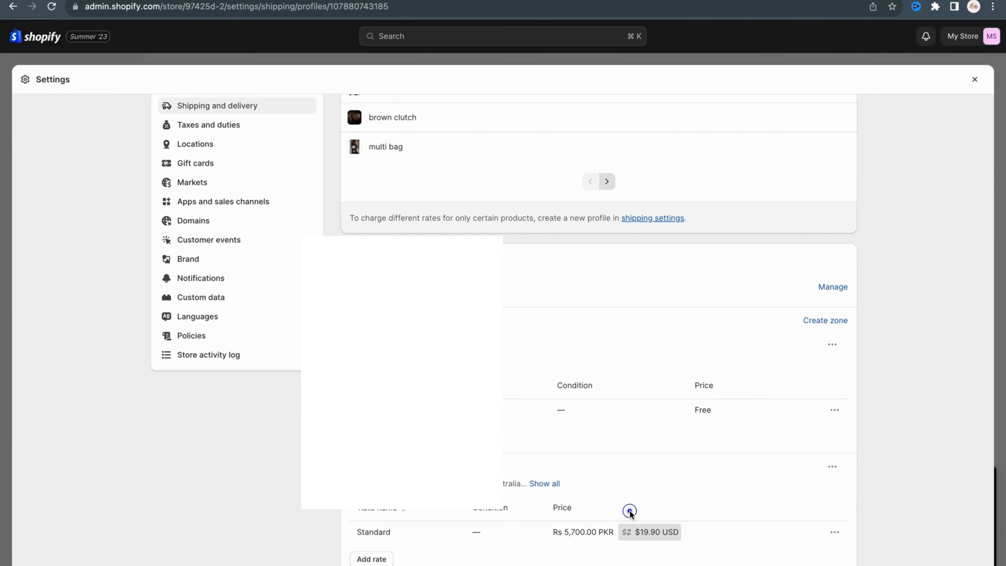
Edit the Domestic zone's Standard rate and accept it with a price of Rs 0.00.
left_click(836, 411)
left_click(819, 438)
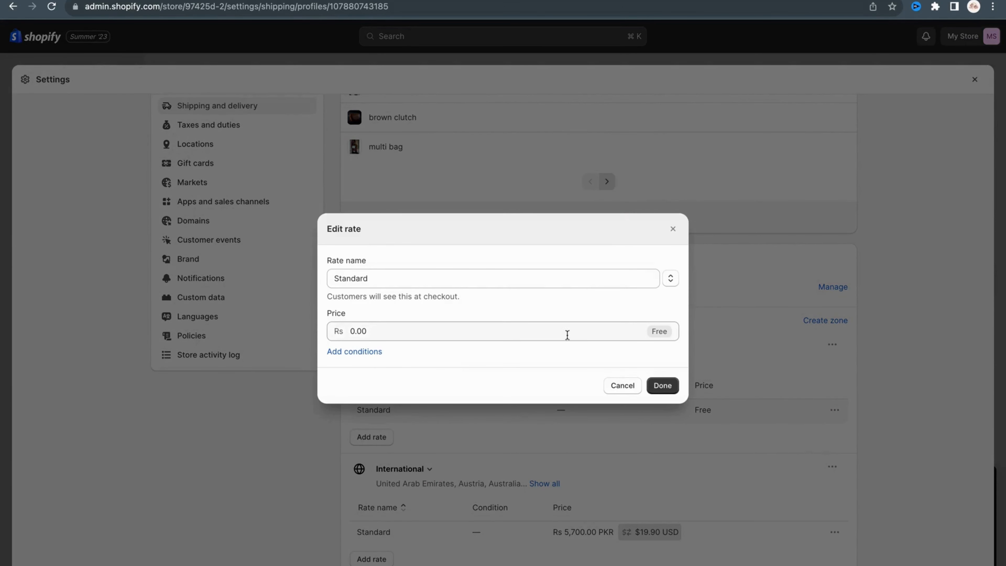
left_click(656, 387)
Open the International zone's Standard shipping rate for editing.
scroll(600, 459, "down", 5)
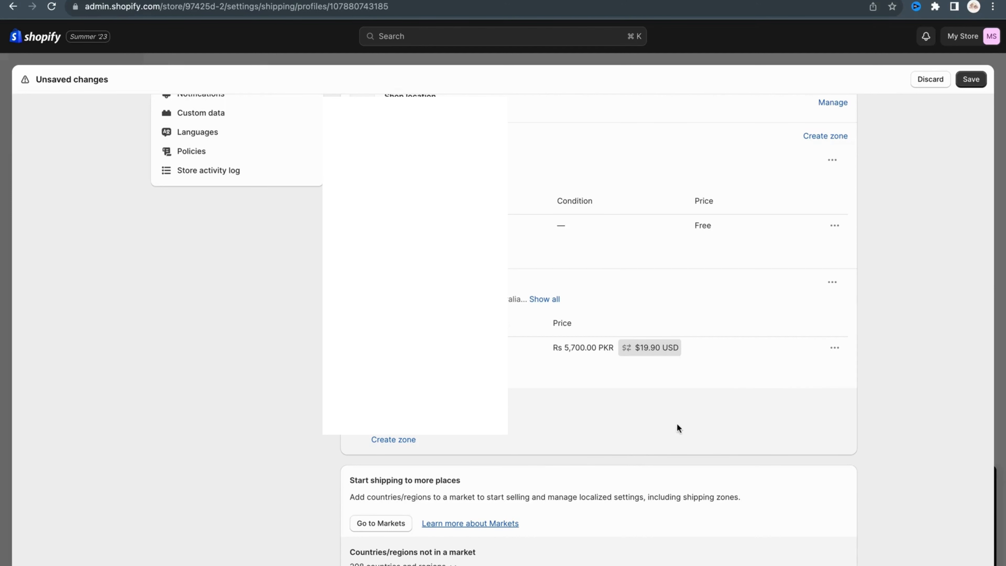
left_click(838, 347)
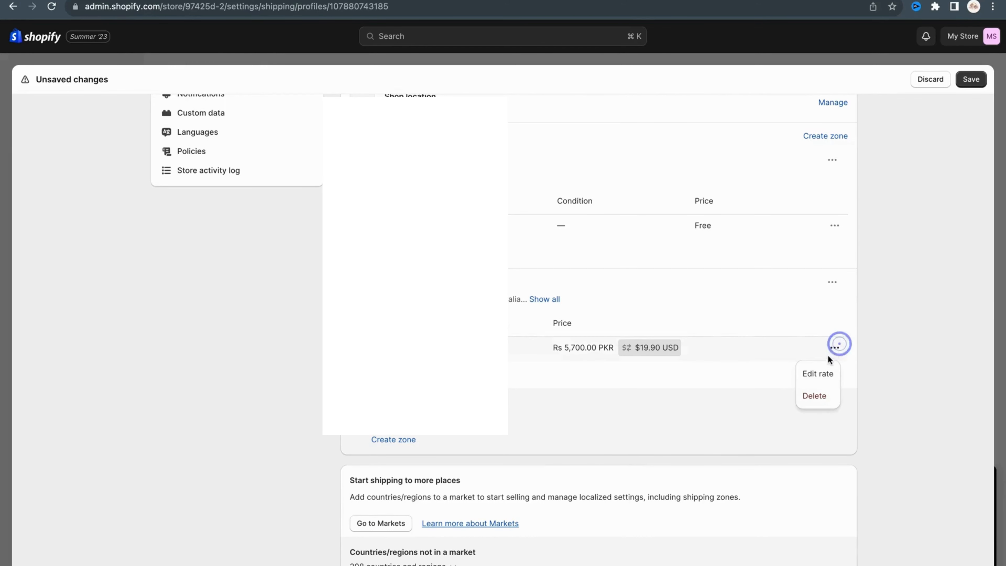
left_click(818, 372)
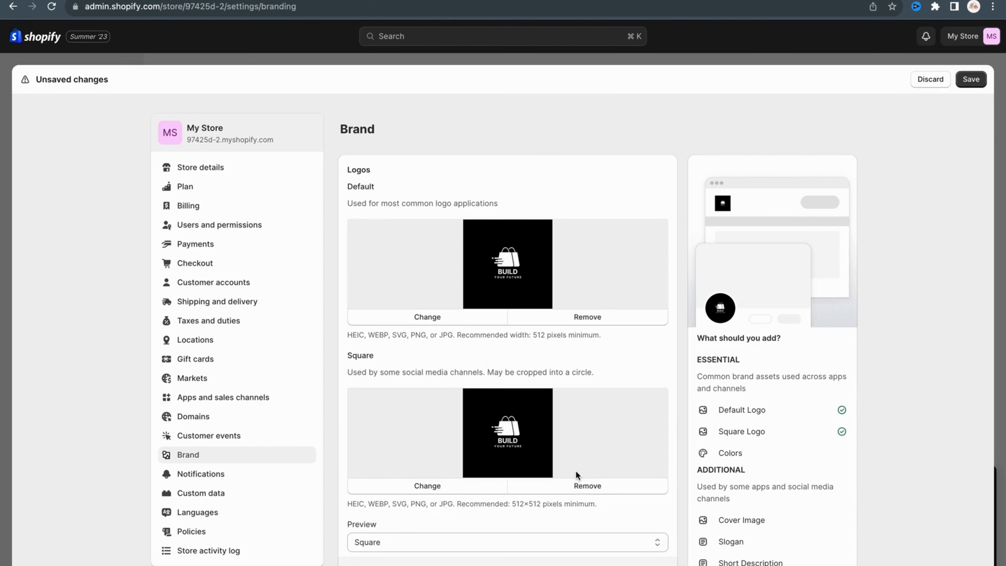
Review the brand settings from logos and colors through slogan and description, including the available social link platforms.
scroll(562, 452, "down", 7)
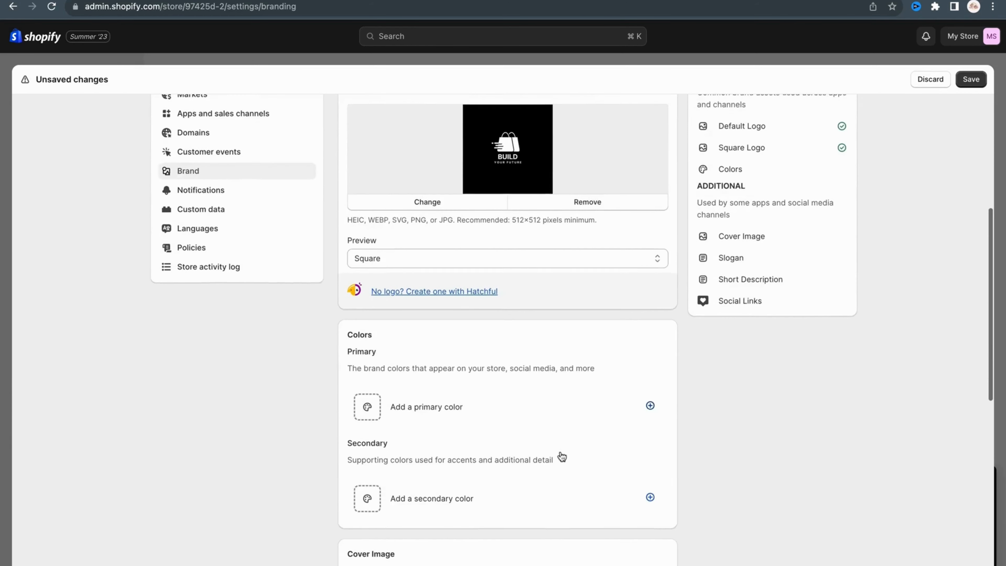
scroll(560, 451, "up", 1)
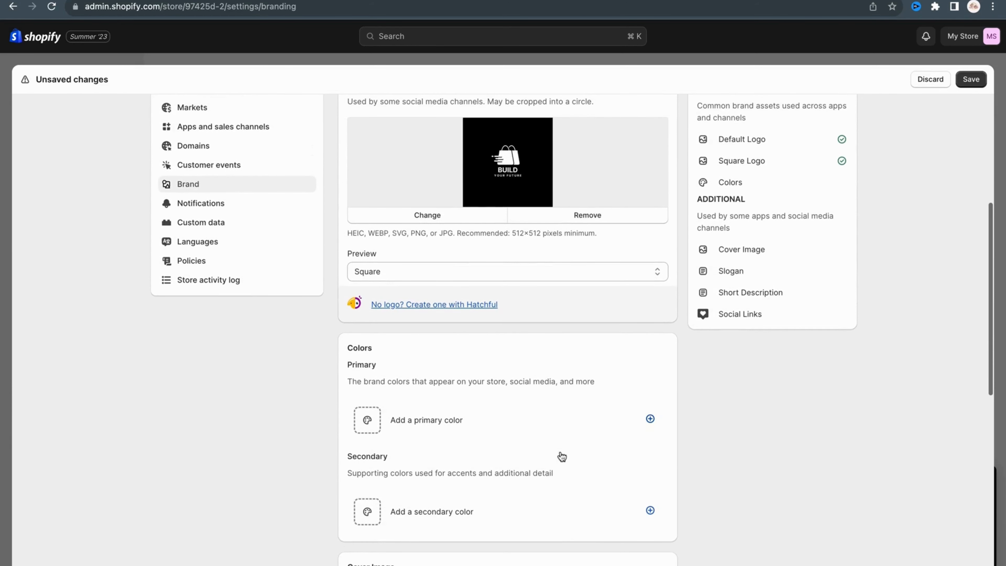
scroll(562, 457, "down", 10)
left_click(383, 531)
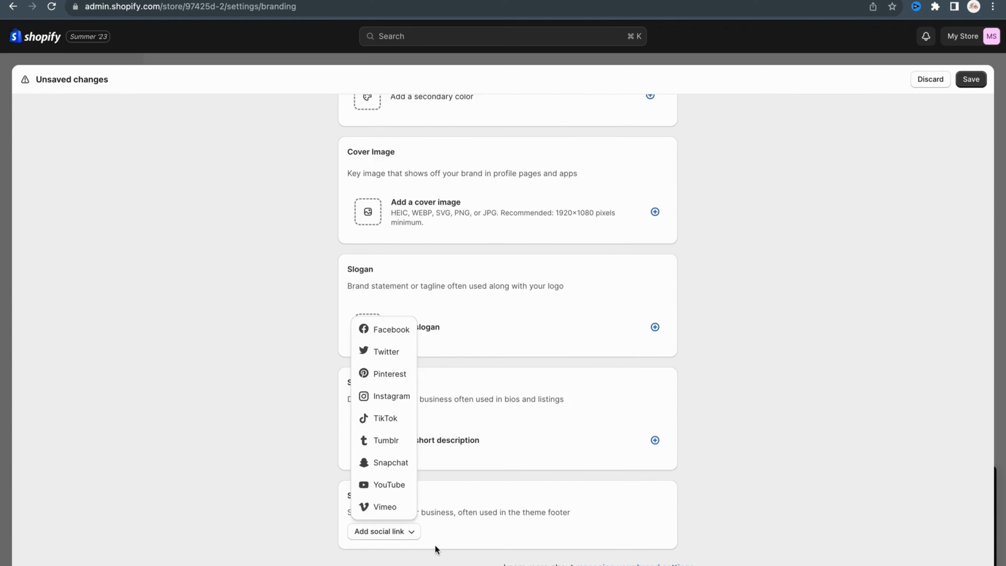
left_click(439, 553)
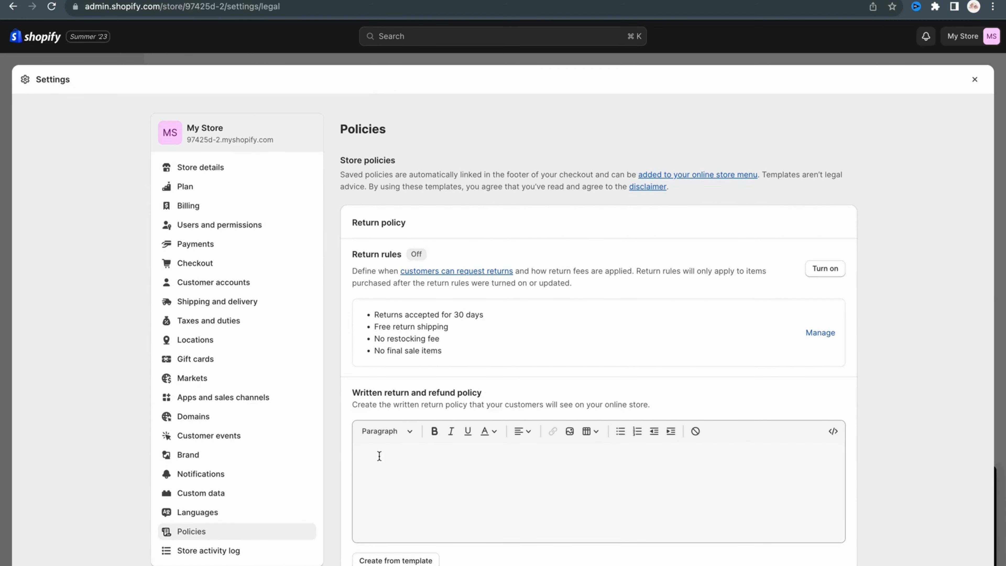
Create the store's privacy policy from the provided template on the Policies page.
scroll(379, 456, "down", 3)
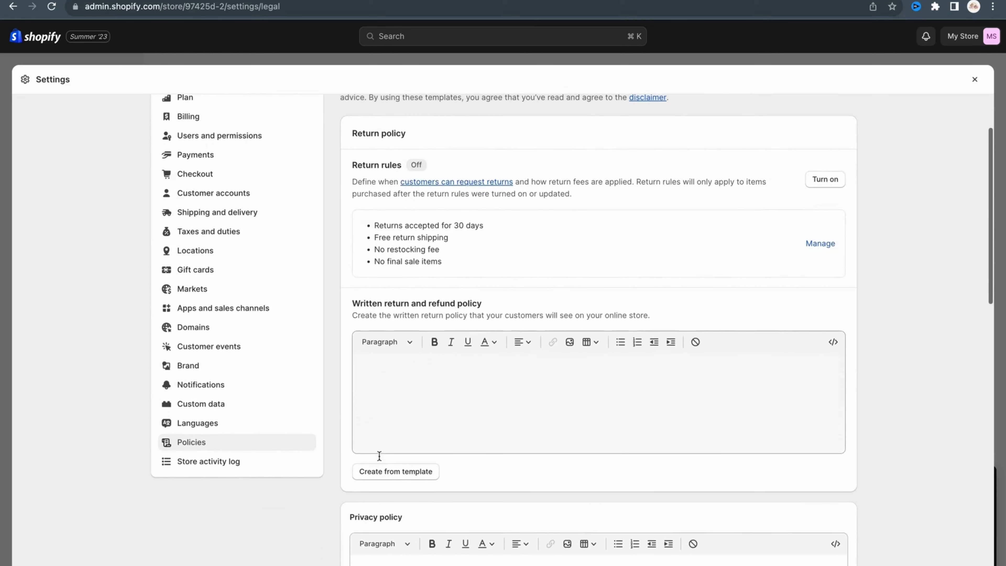
scroll(379, 456, "down", 3)
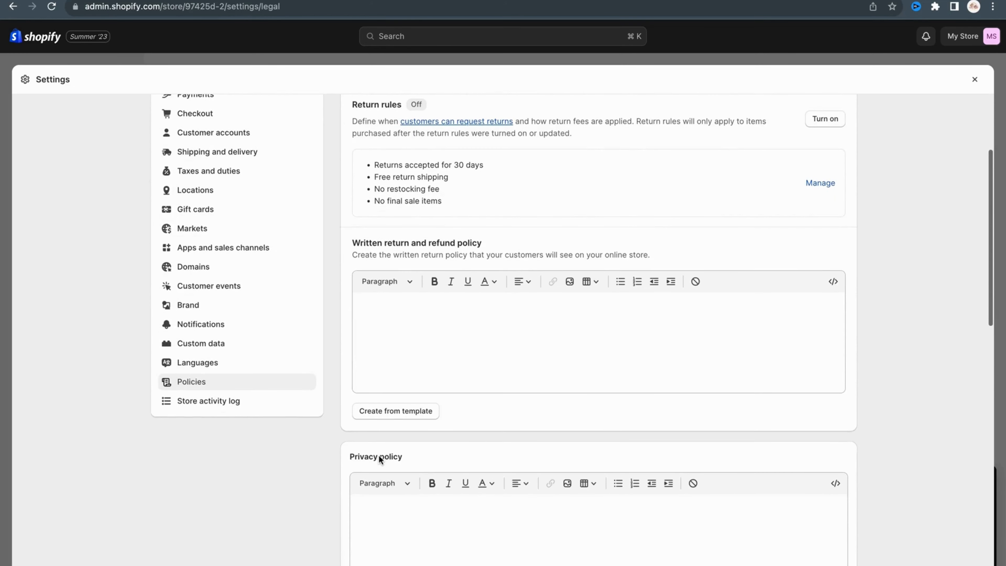
scroll(378, 455, "down", 1)
scroll(417, 423, "down", 1)
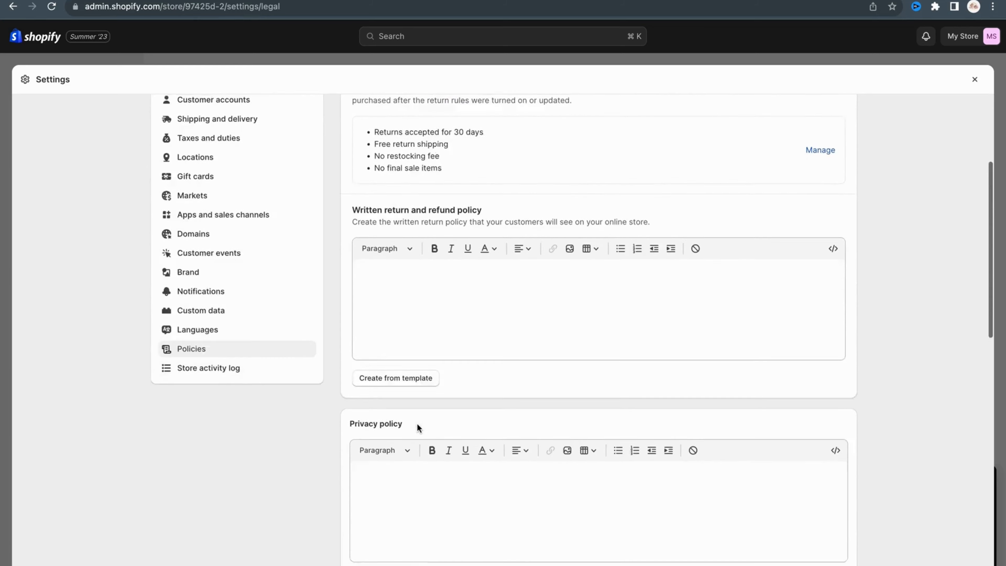
scroll(417, 423, "down", 5)
left_click(412, 426)
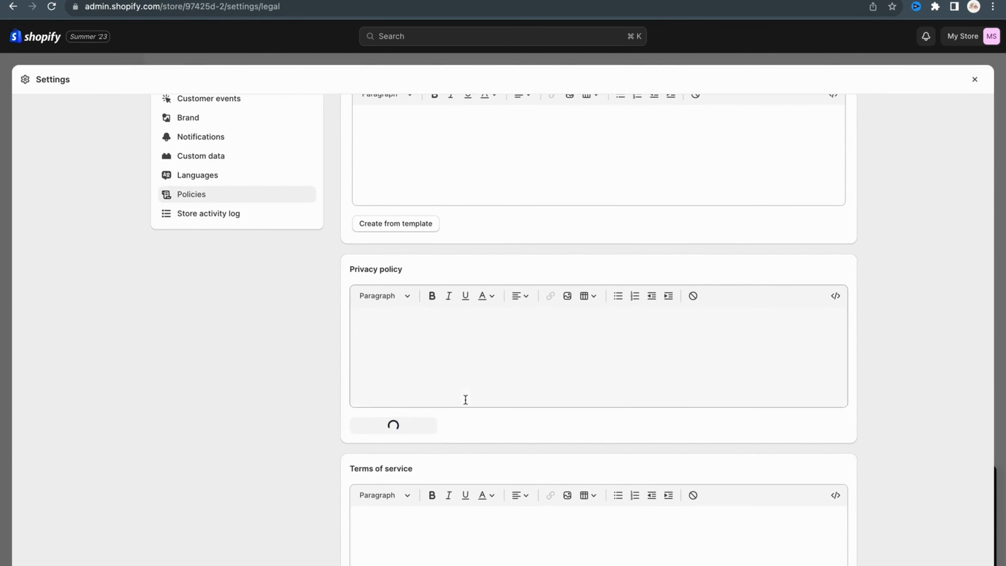
Read through the privacy policy template text, return to its start, and save the store policies.
scroll(465, 401, "down", 10)
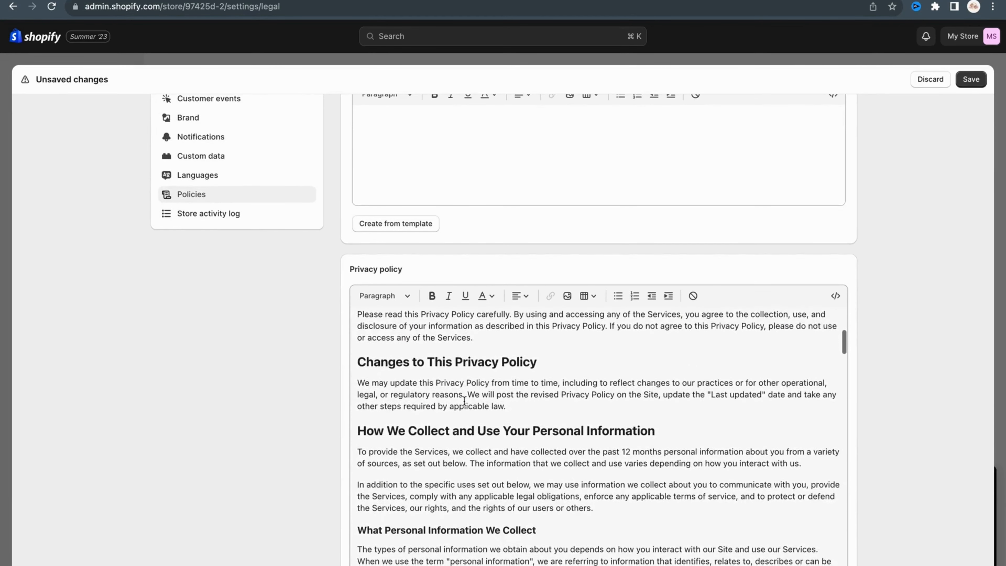
scroll(464, 401, "down", 15)
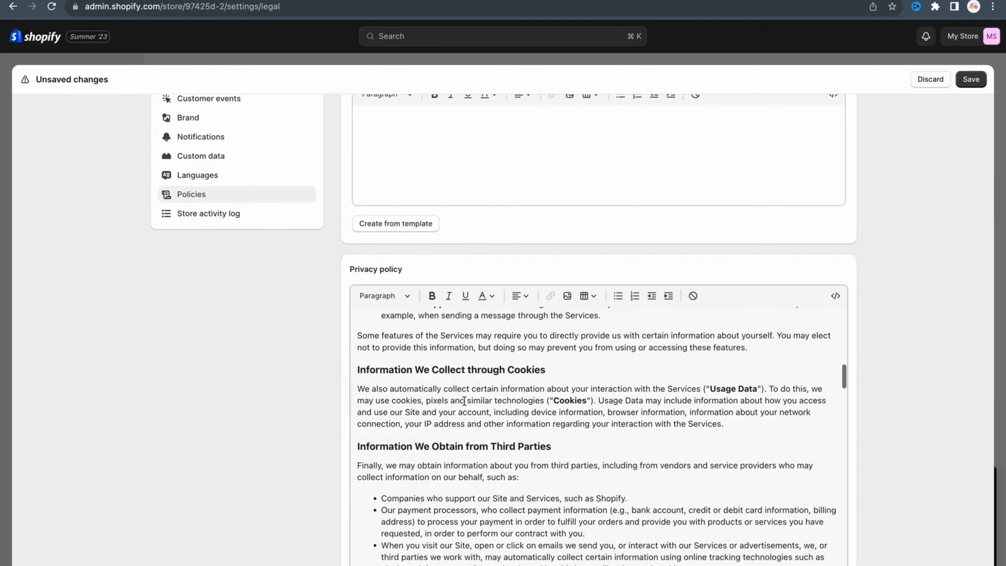
scroll(311, 458, "down", 6)
scroll(311, 458, "down", 3)
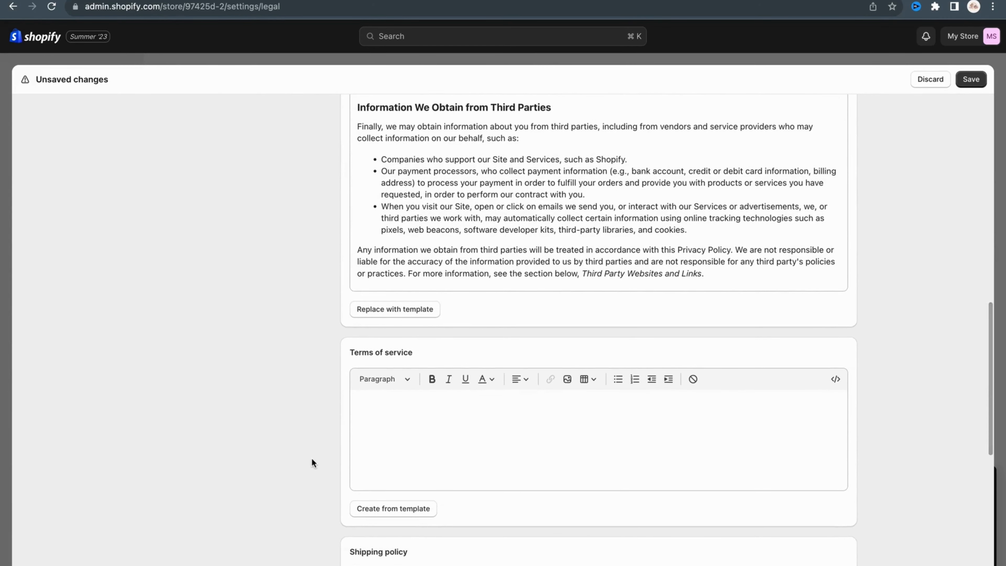
scroll(311, 459, "up", 4)
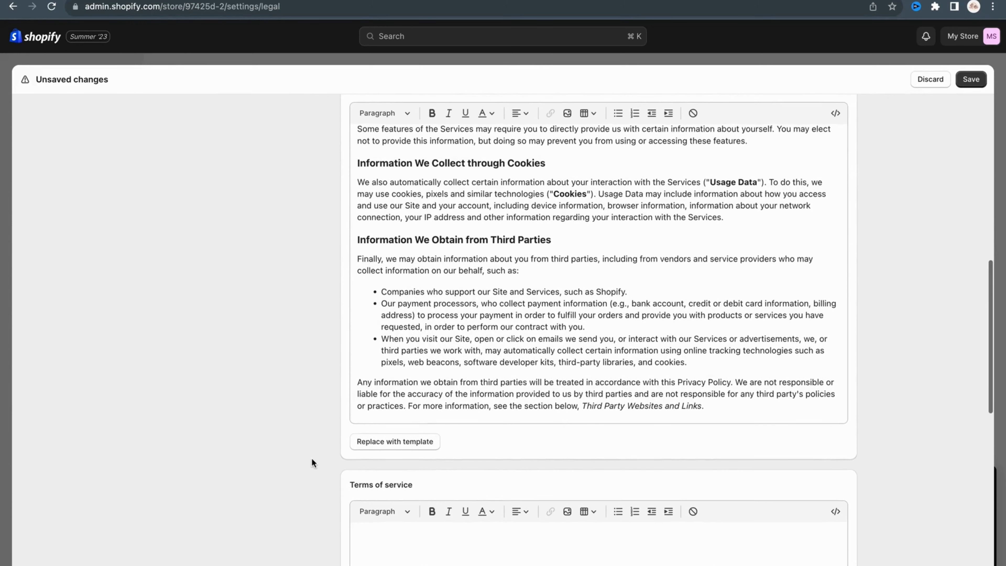
scroll(501, 339, "up", 15)
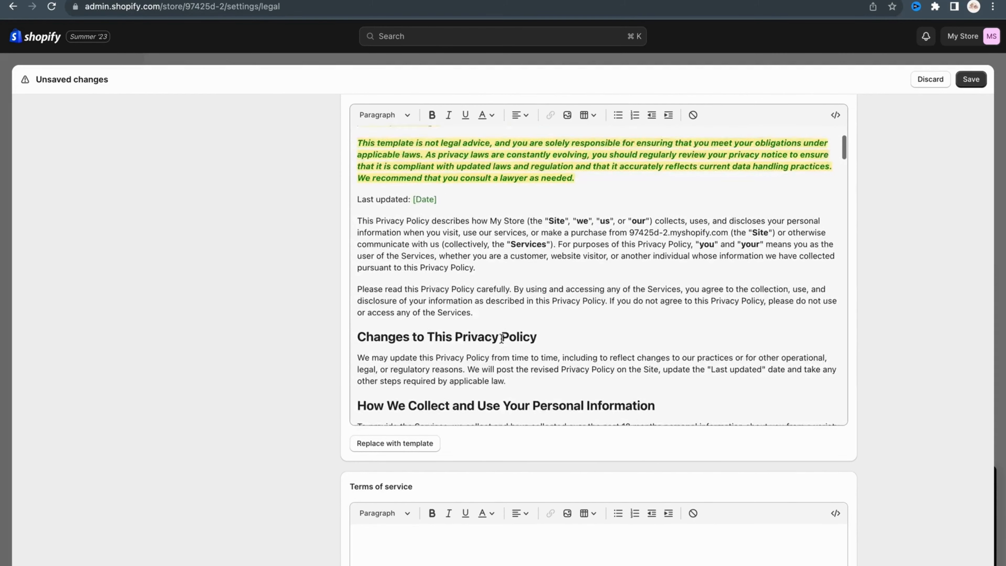
scroll(501, 339, "up", 3)
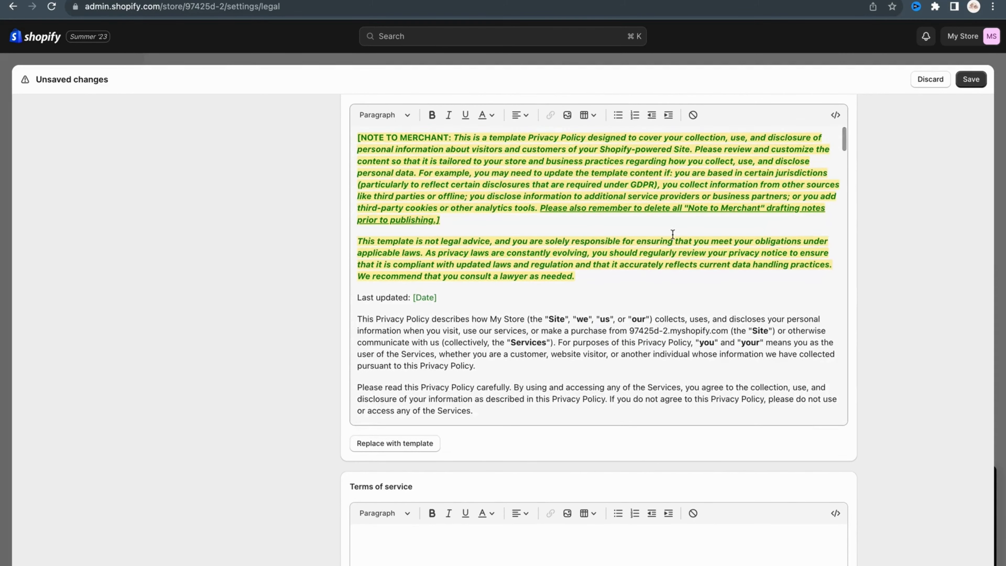
left_click(970, 79)
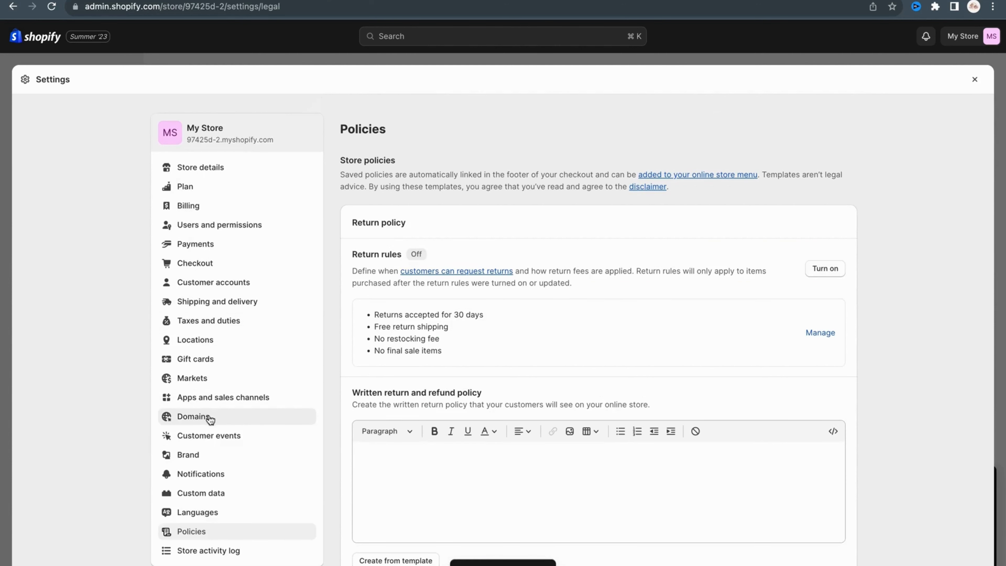
View the domain settings and the form for buying a new domain, then close the store settings.
left_click(210, 419)
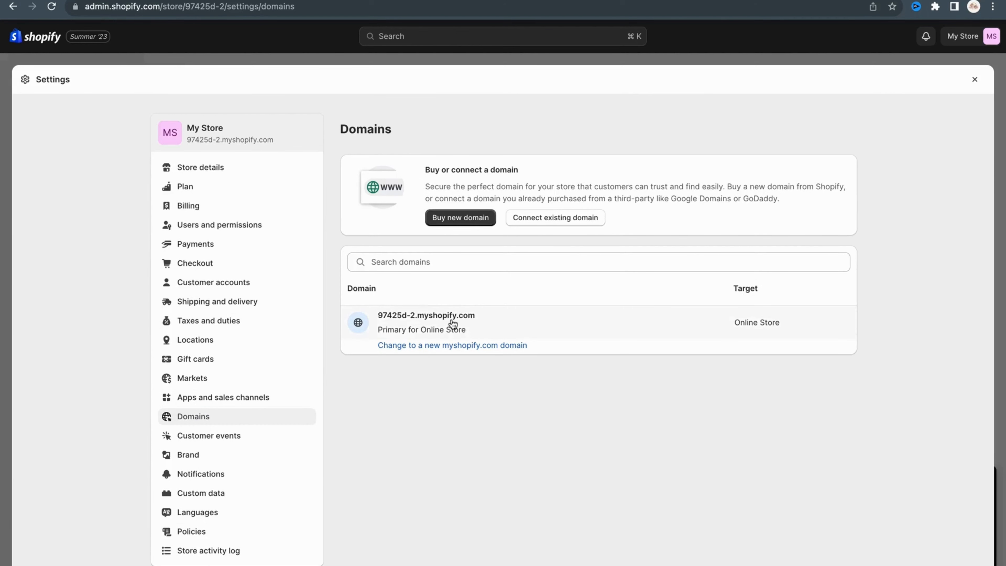
left_click(461, 218)
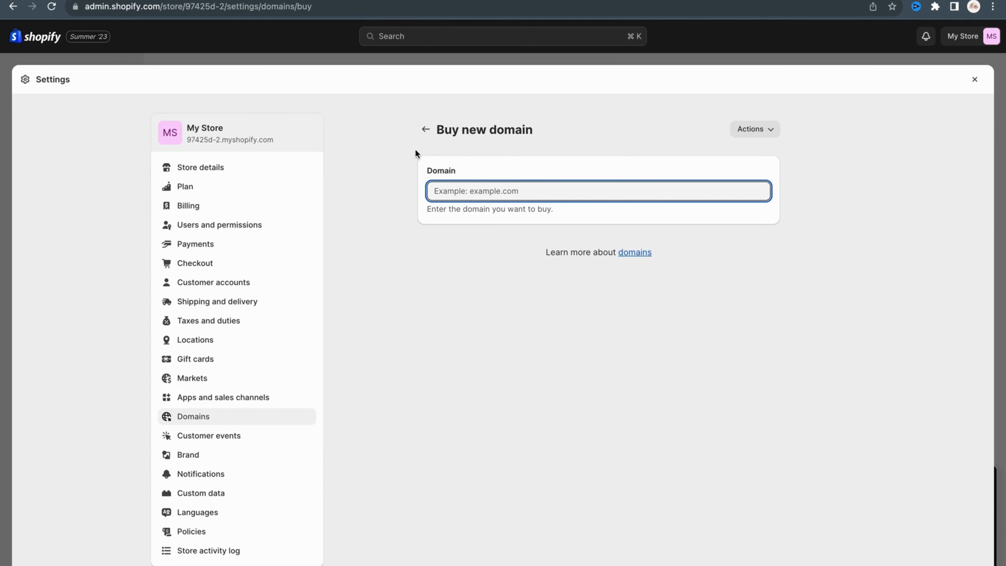
left_click(423, 131)
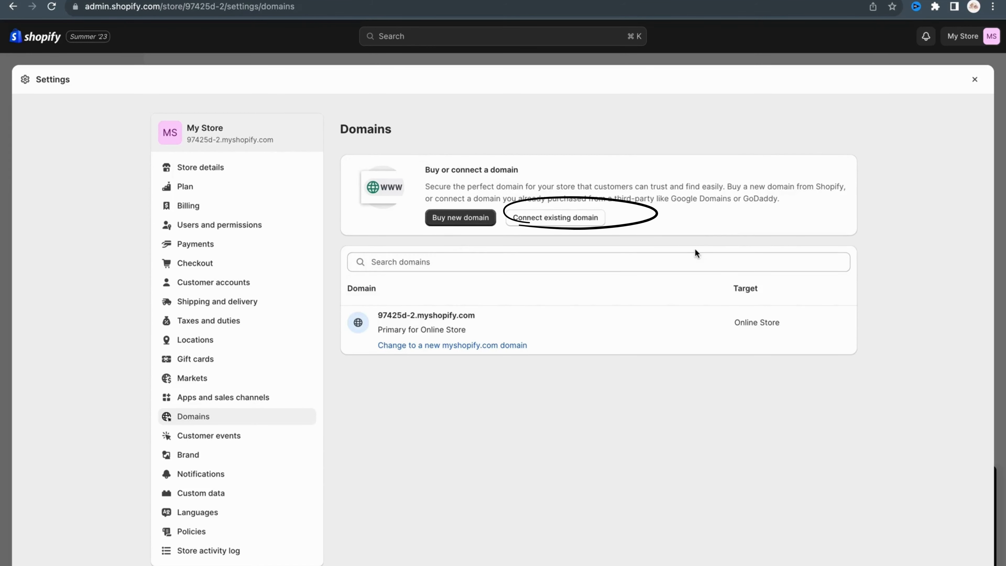
left_click(975, 80)
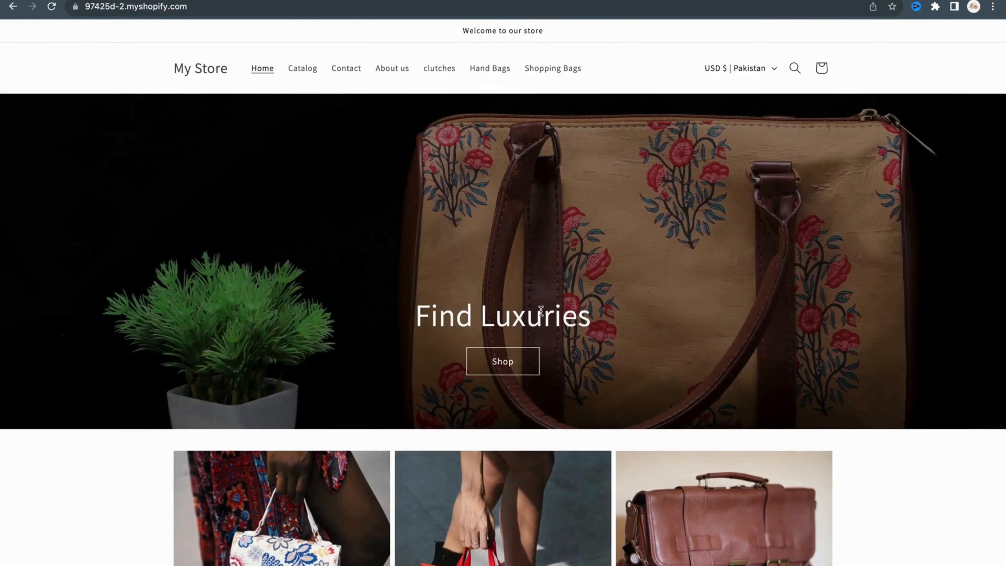
Browse the storefront home page and open the black handbag product from the "Bags for every season" section.
scroll(537, 317, "down", 2)
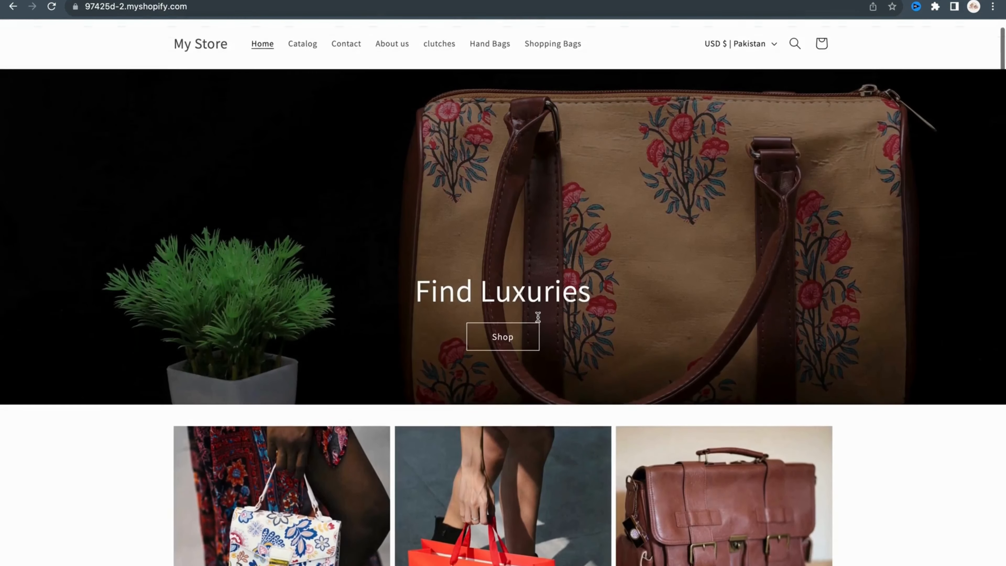
scroll(538, 316, "down", 10)
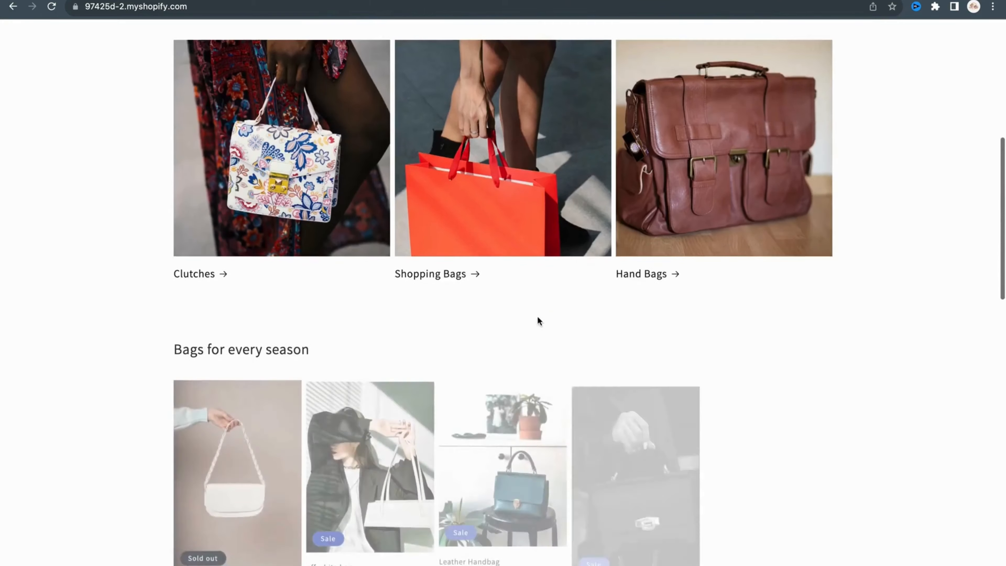
scroll(538, 322, "down", 2)
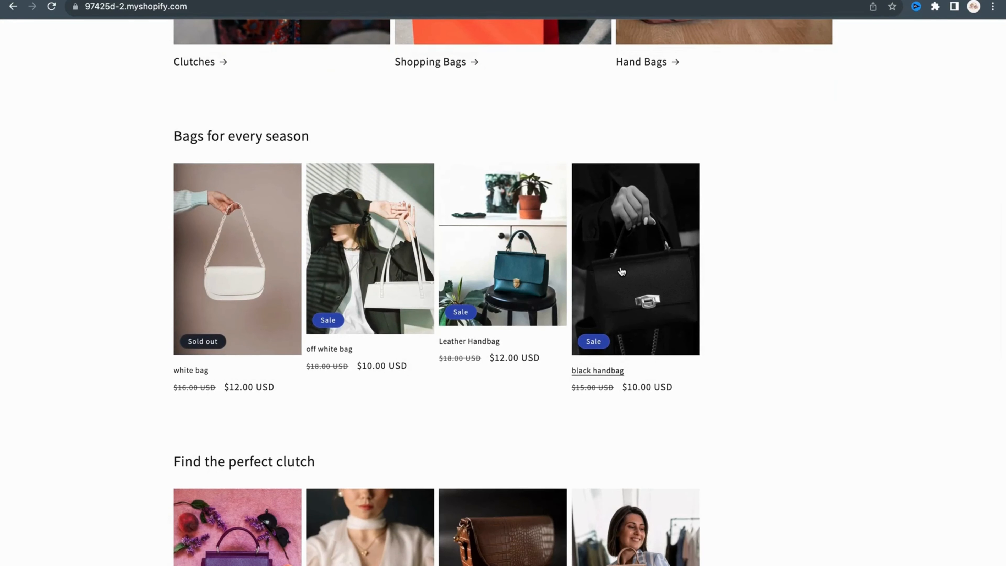
scroll(621, 271, "down", 3)
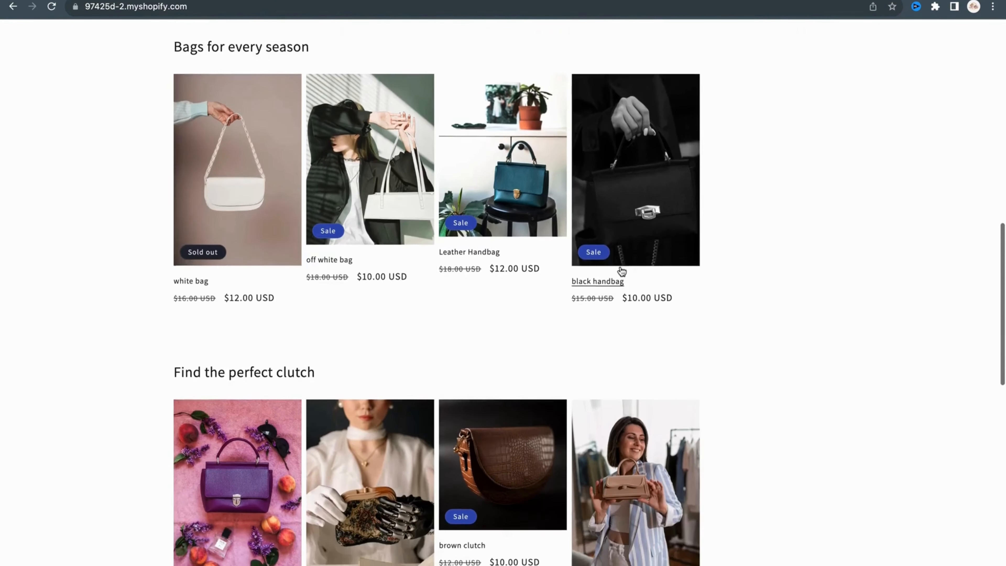
scroll(621, 272, "up", 2)
left_click(621, 271)
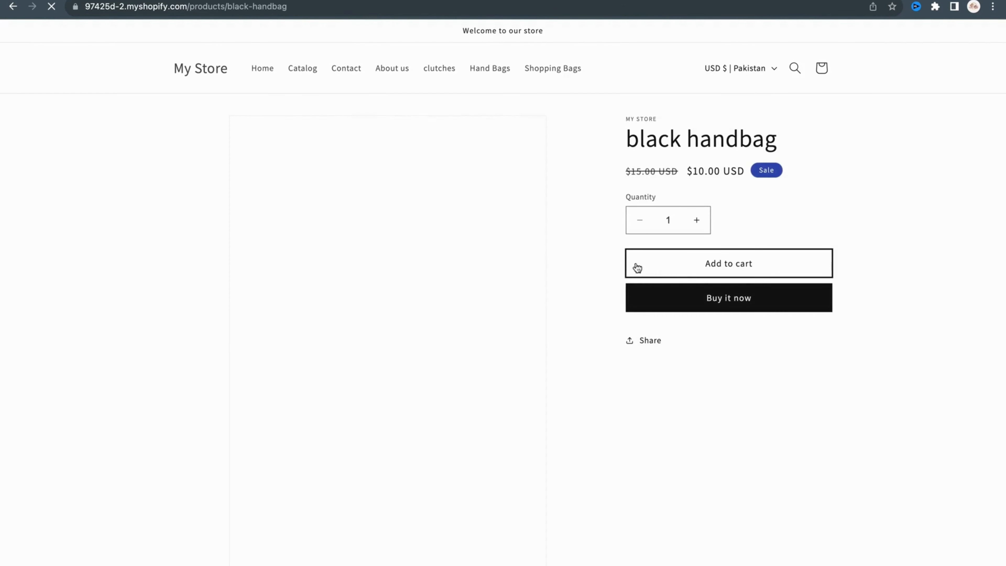
Add one black handbag to the cart, dismiss the added-item notice, and view the cart page.
left_click(686, 263)
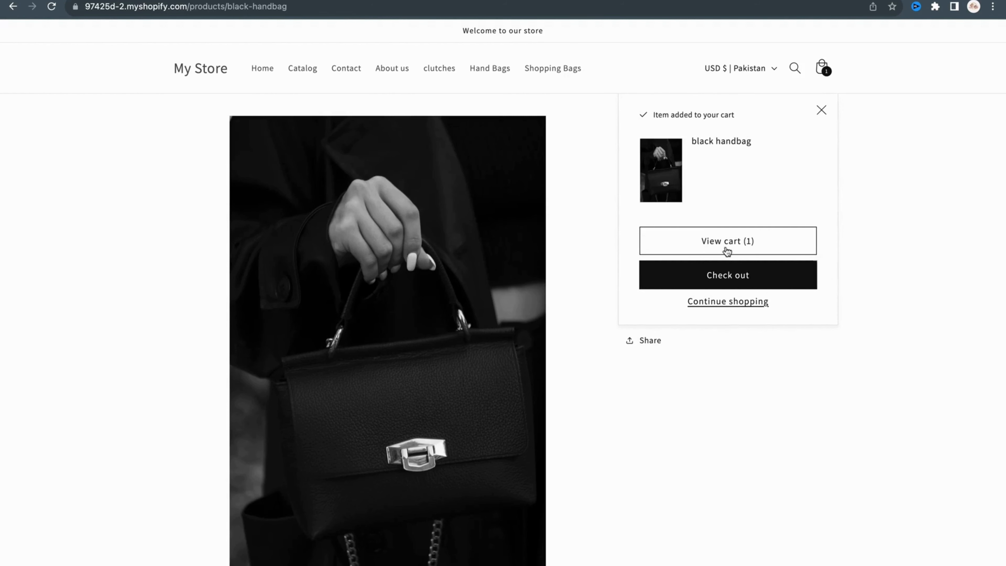
left_click(822, 115)
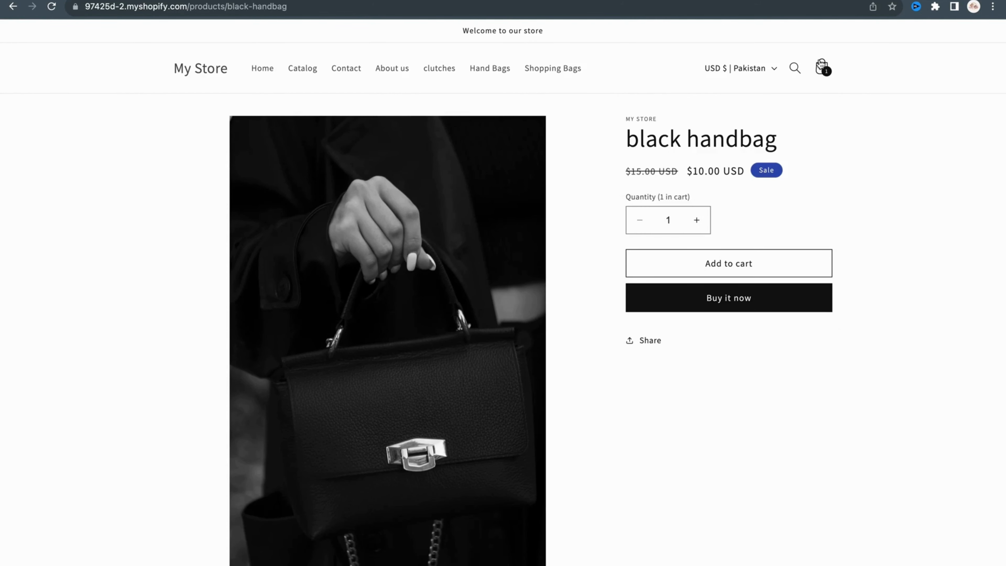
left_click(820, 64)
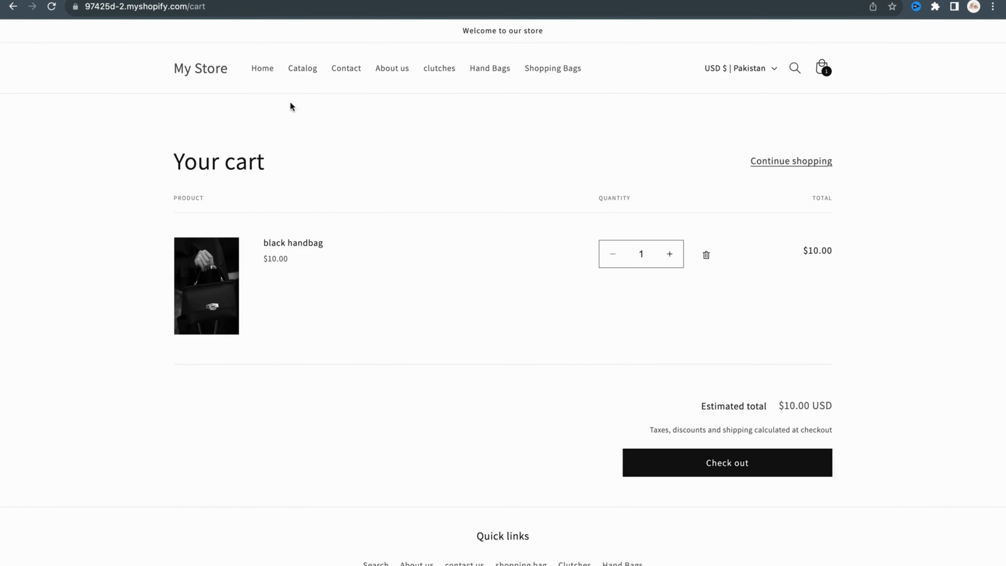
left_click(131, 139)
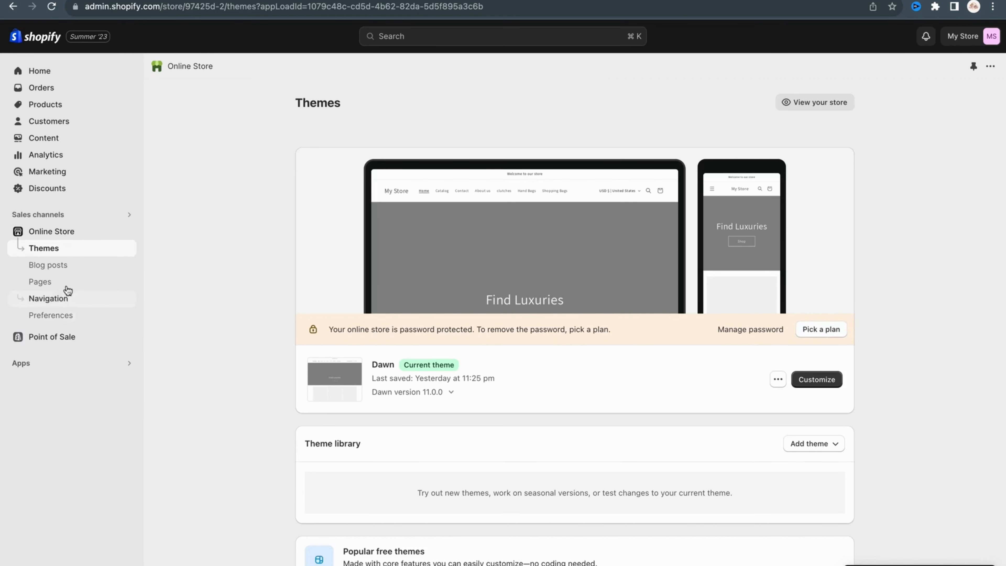
Set the homepage title to "Build Your Future" in the online store preferences.
left_click(64, 320)
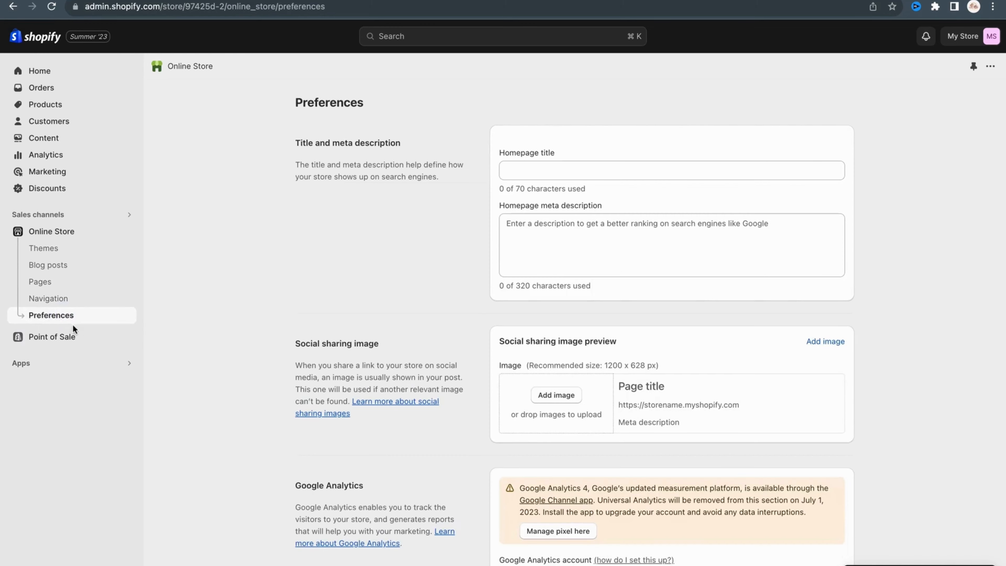
left_click(569, 170)
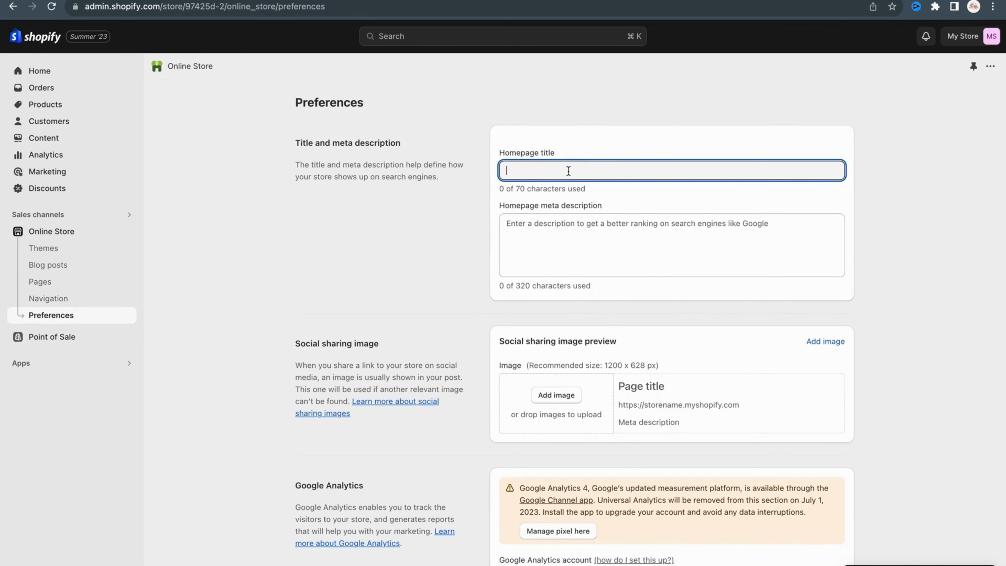
type("Build Your Future")
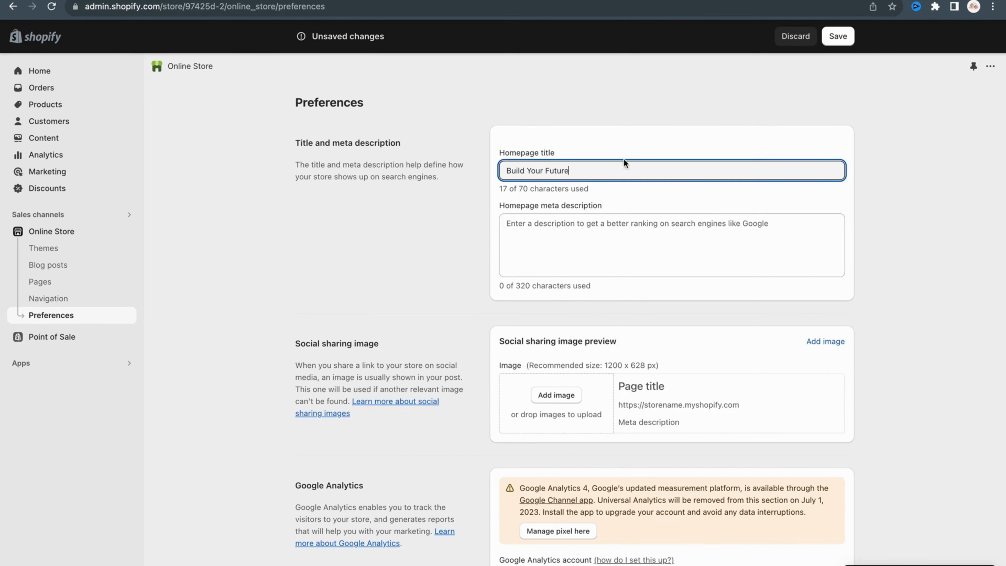
Enter "luxurious hand bags, clutches and shopping bags." as the homepage meta description and save the preferences.
left_click(623, 220)
type("luxurious hand bags, ")
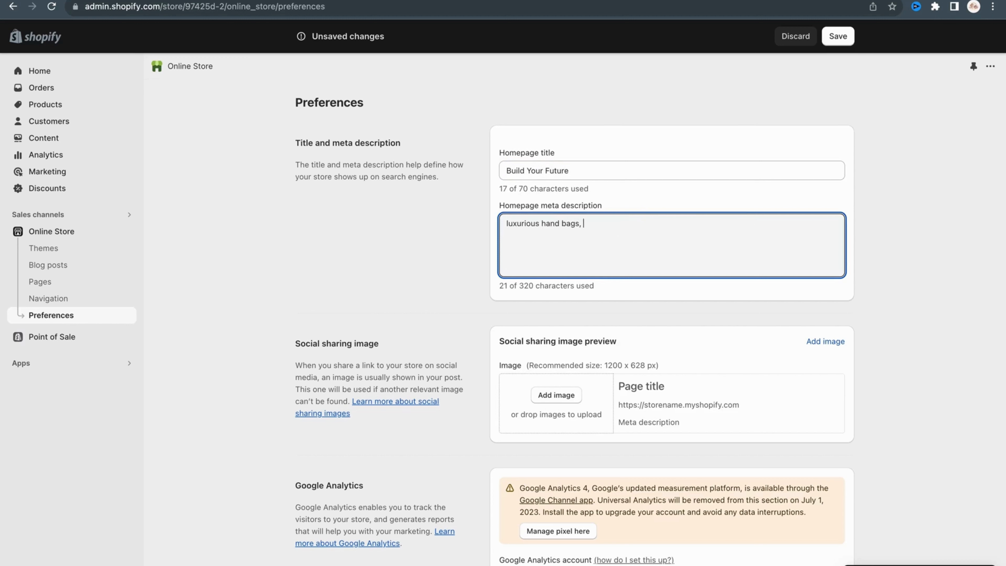
type("clutches and shopiing bags")
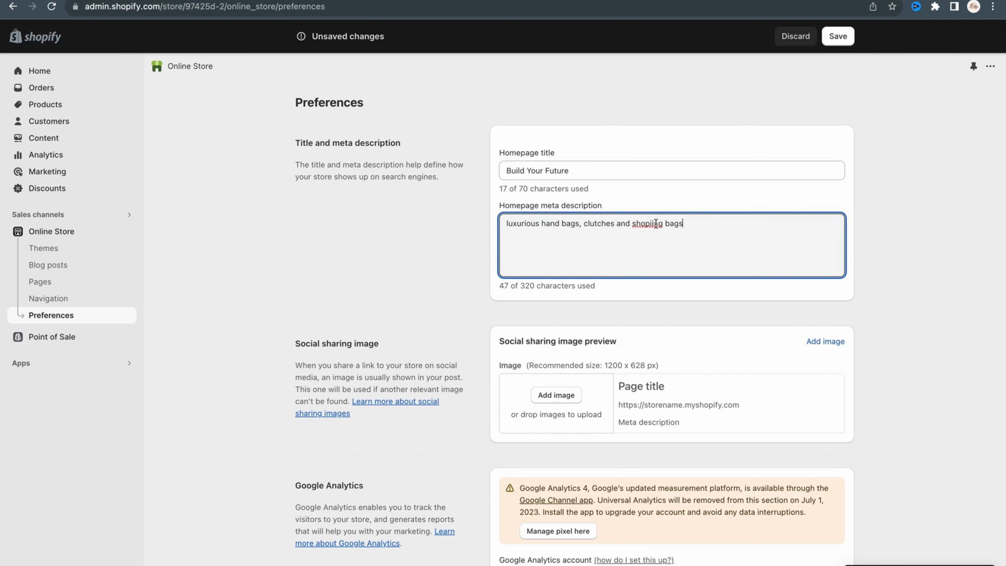
left_click(653, 225)
key("BackSpace")
type("p")
left_click(700, 229)
type(".")
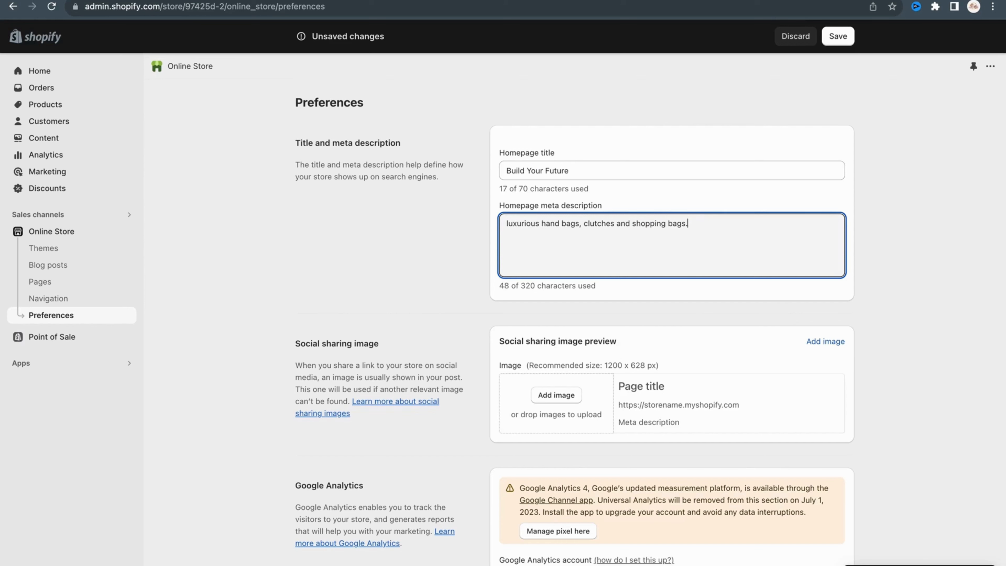
left_click(837, 36)
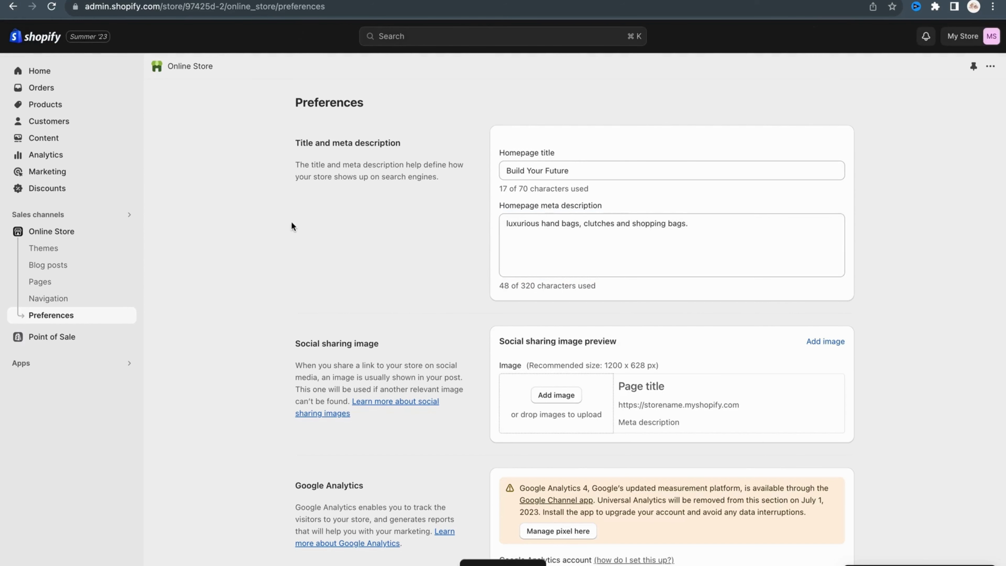
View the store's Analytics dashboard and inspect the total sales chart.
left_click(46, 154)
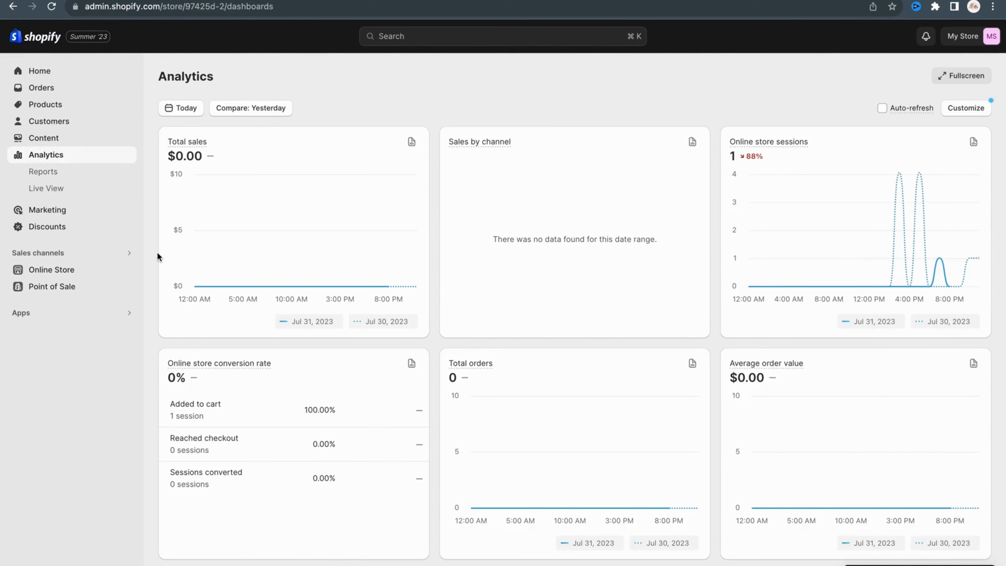
mouse_move(188, 262)
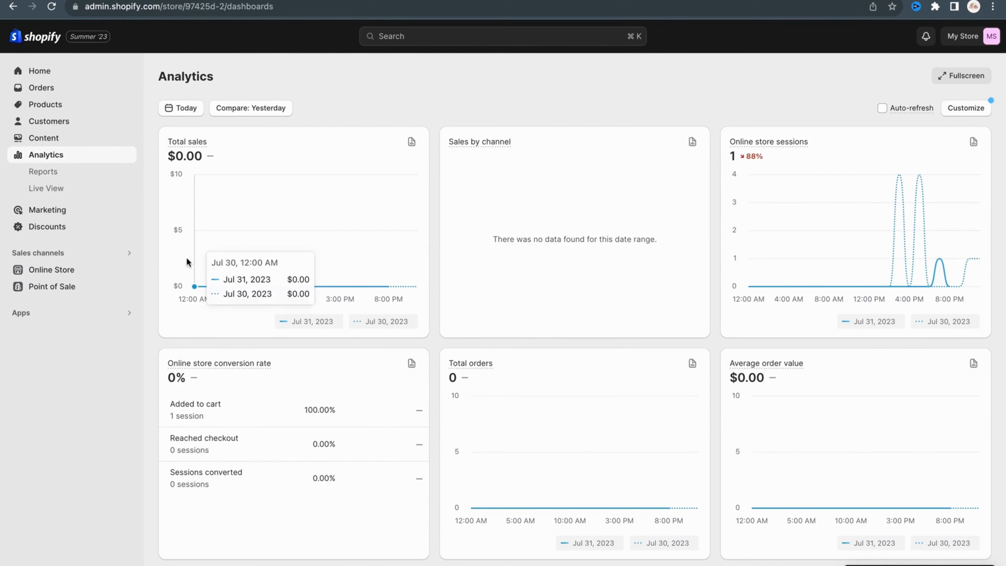